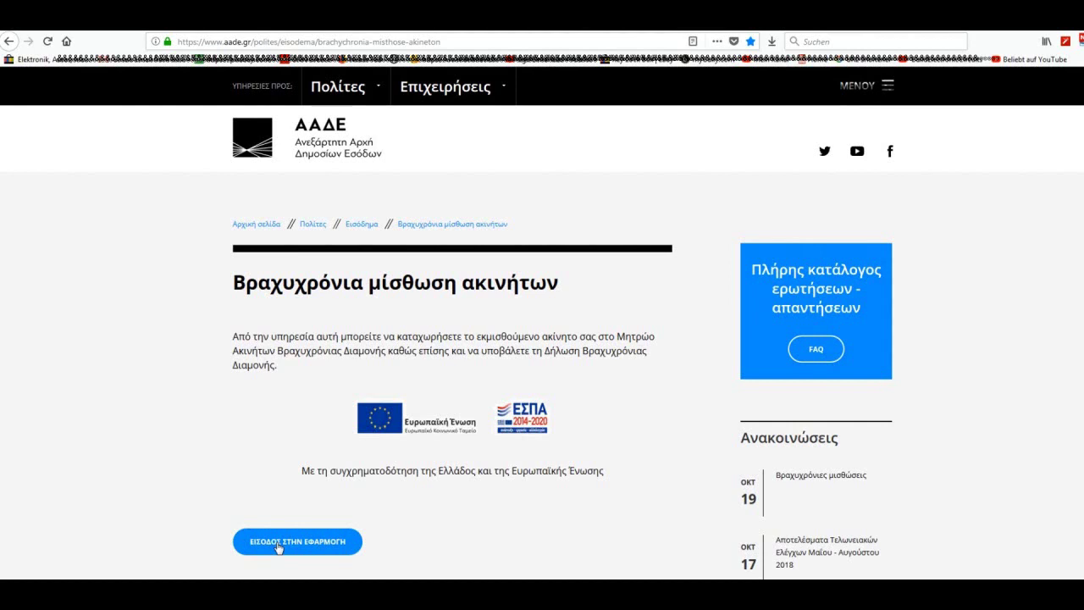
- Enter the short-term property leasing application from the AADE service page and go to its sign-in page
click(278, 542)
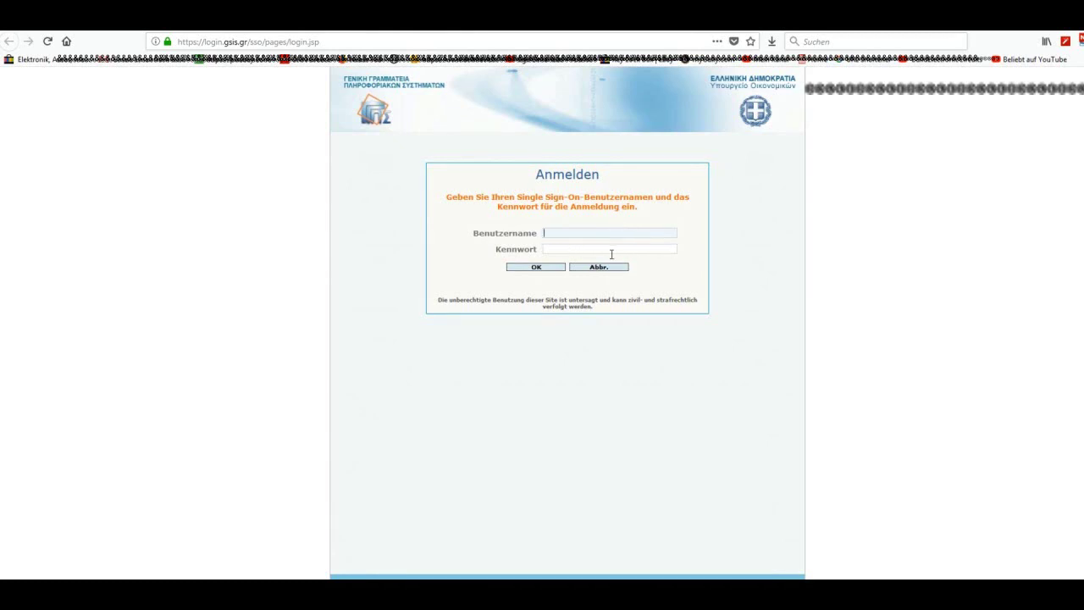
mouse_move(722, 593)
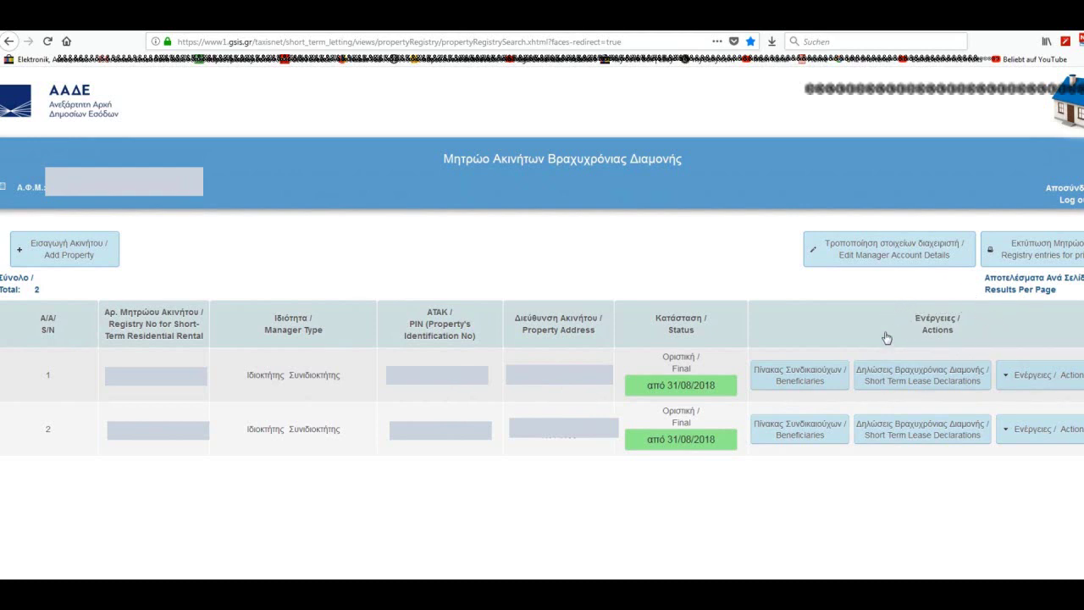
- Open the short-term lease declarations of the first registered property and start a new declaration
click(927, 382)
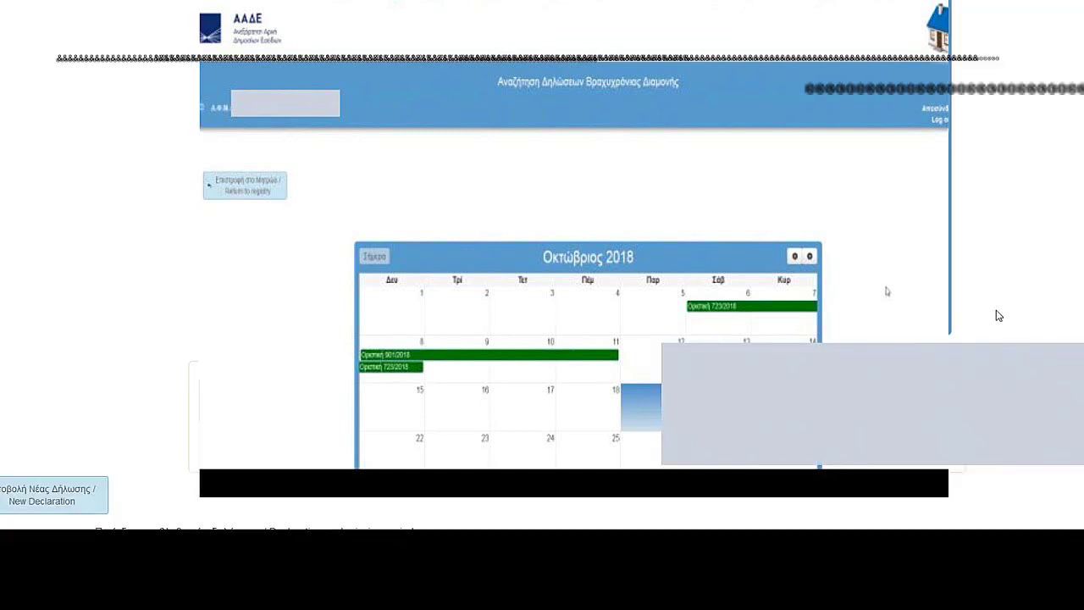
scroll(887, 292, down, 3)
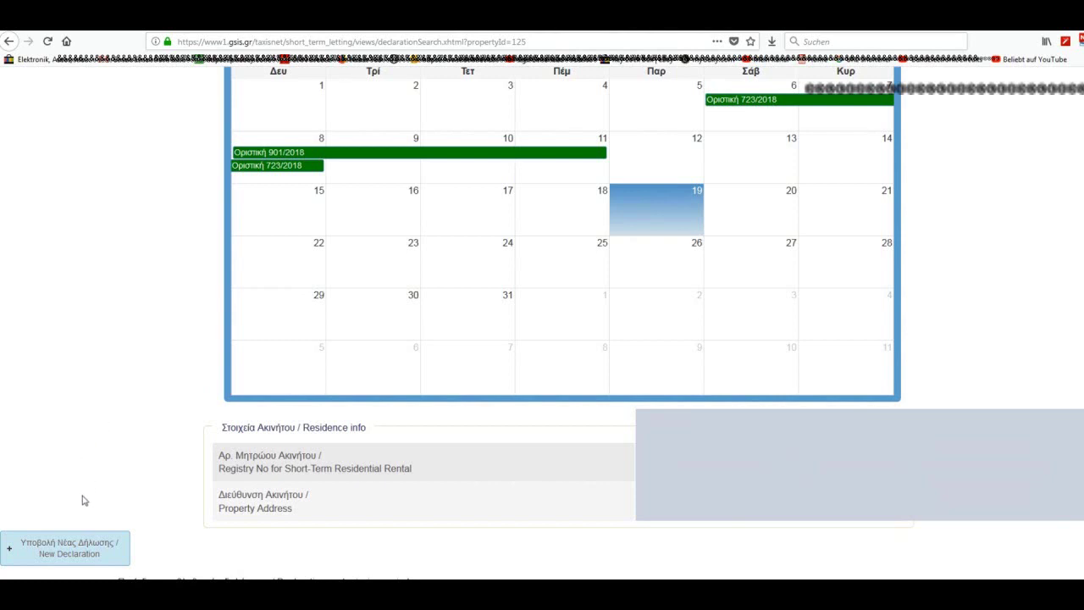
click(85, 553)
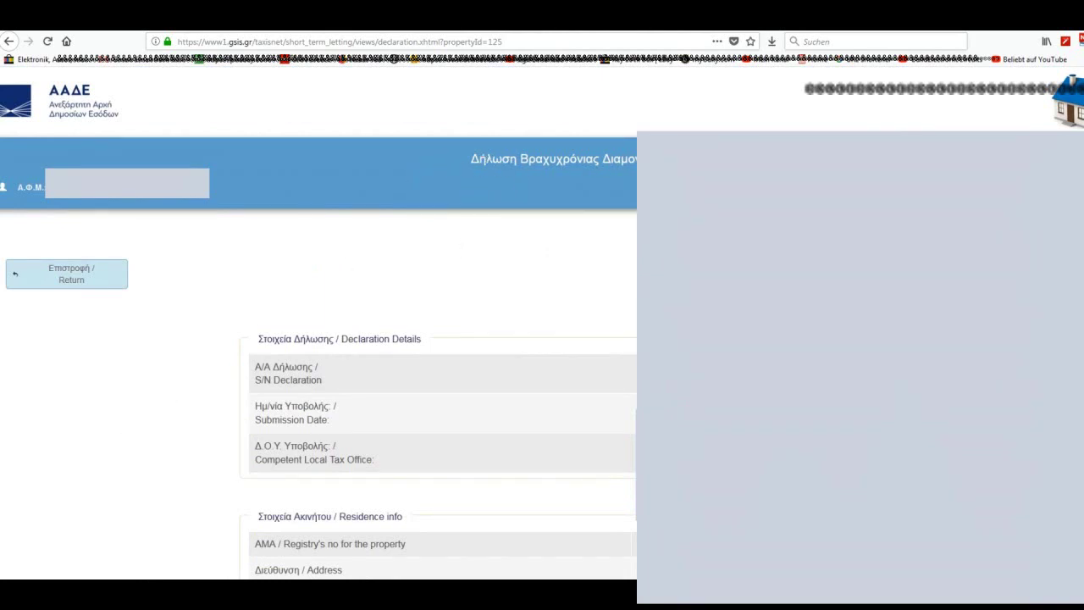
- Review the empty declaration form's residence, tenant, cancellation and notes sections, and check which actions it offers
scroll(455, 296, down, 3)
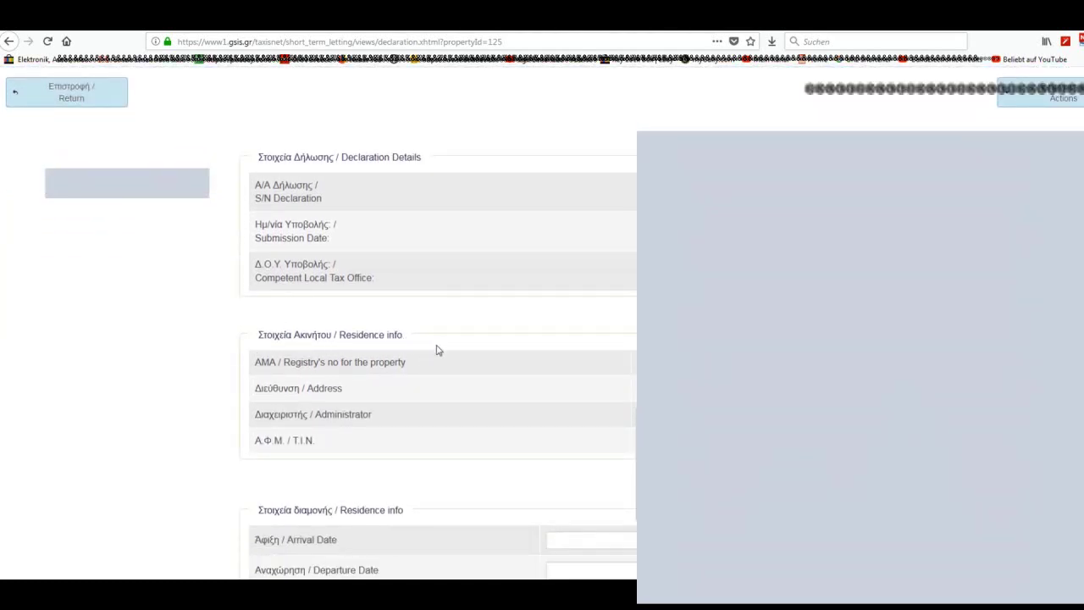
scroll(516, 418, down, 1)
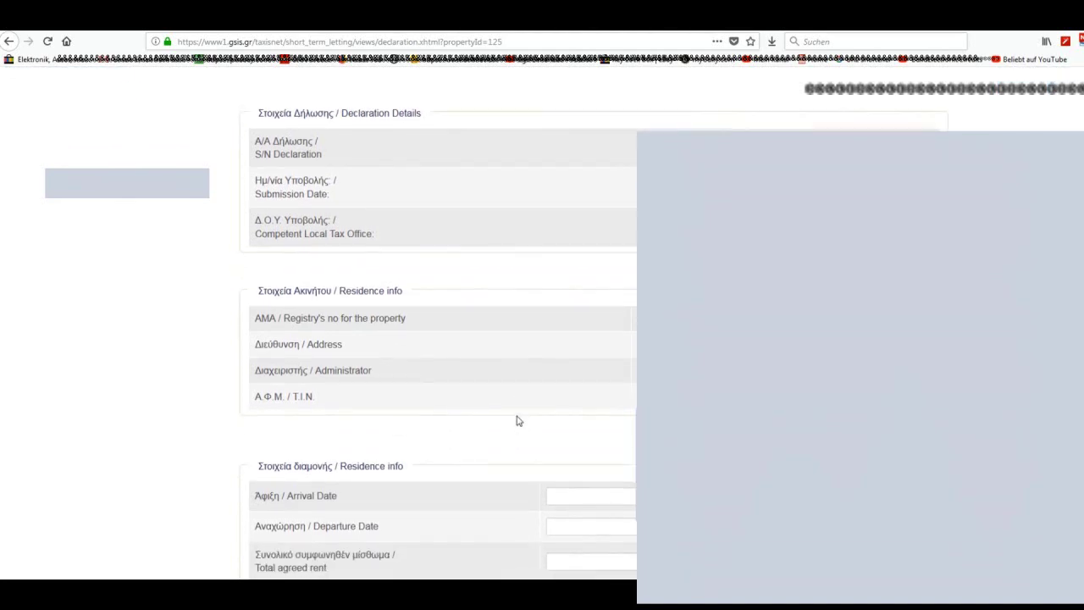
scroll(519, 418, down, 2)
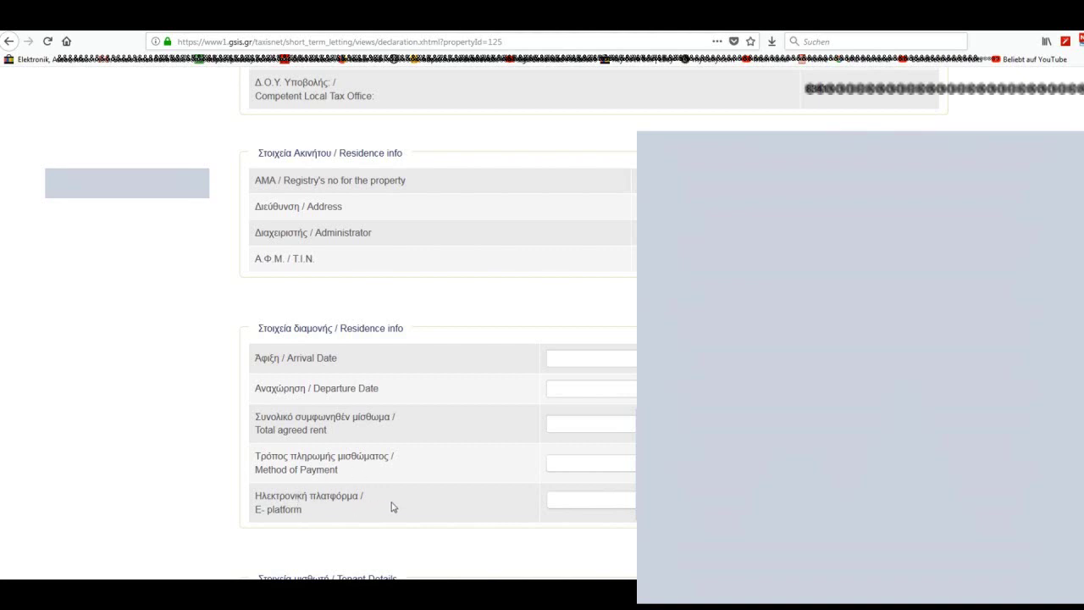
scroll(406, 496, down, 2)
scroll(422, 490, down, 3)
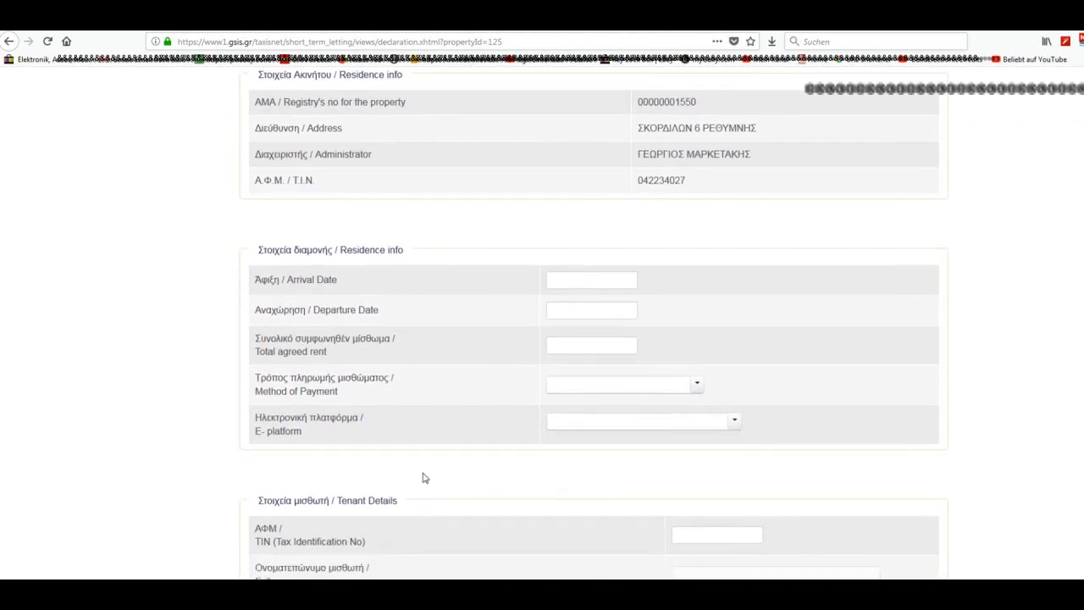
scroll(432, 455, down, 3)
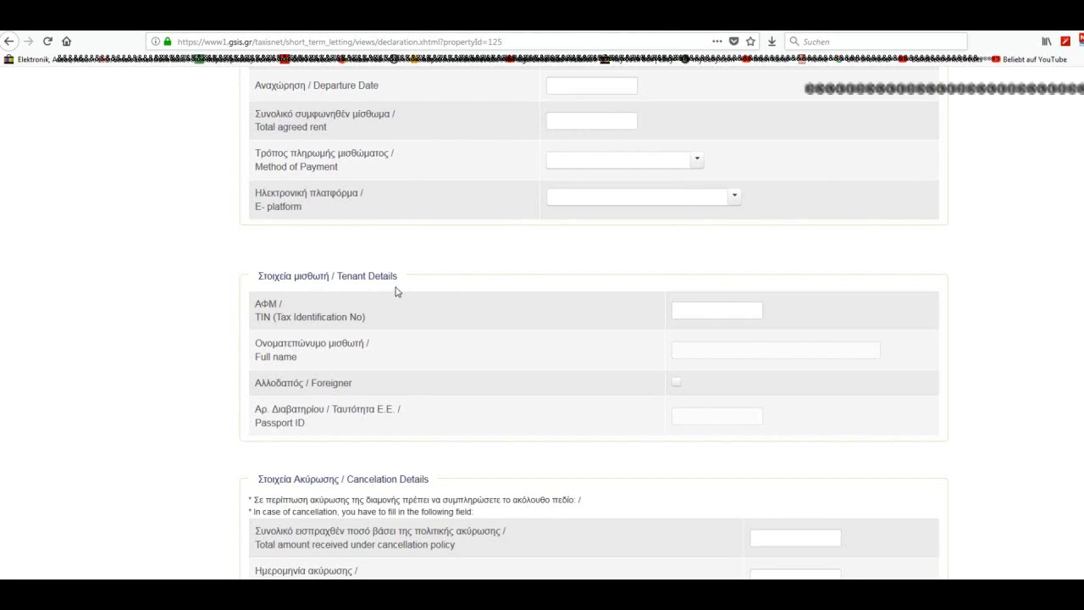
scroll(446, 436, down, 1)
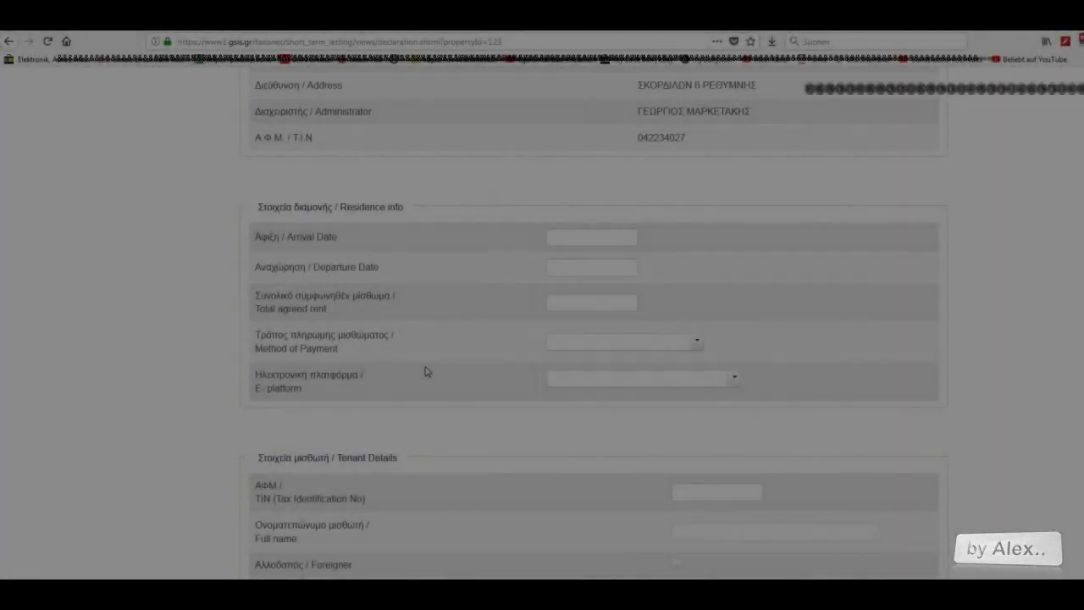
scroll(483, 353, down, 6)
scroll(487, 383, down, 3)
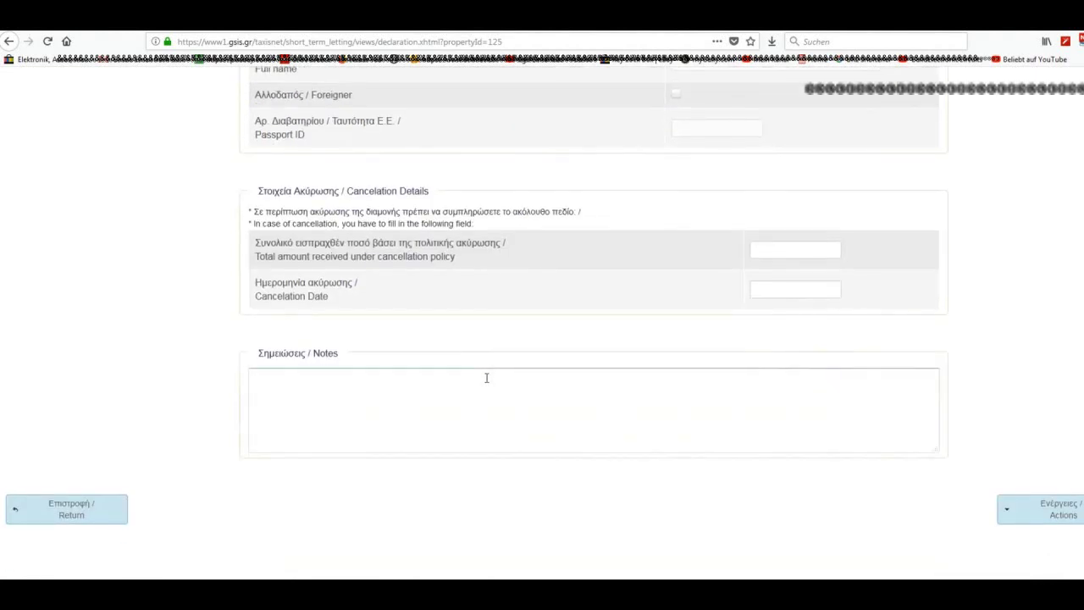
click(1048, 514)
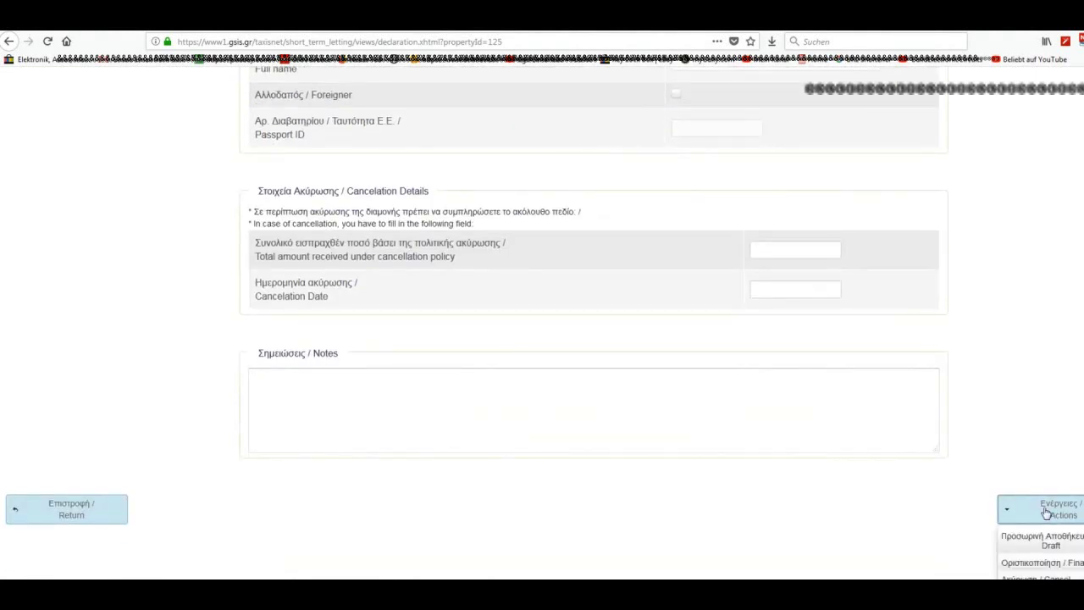
click(1046, 513)
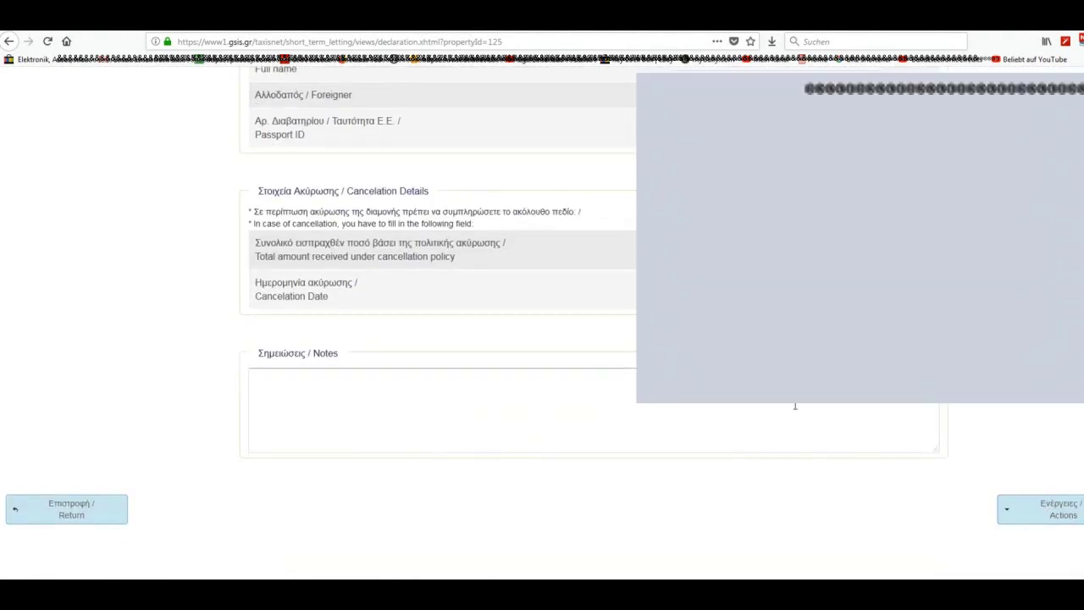
- Set the stay's arrival date to 19/10/2018 and the departure date to 21/10/2018
scroll(593, 390, up, 7)
scroll(549, 384, up, 7)
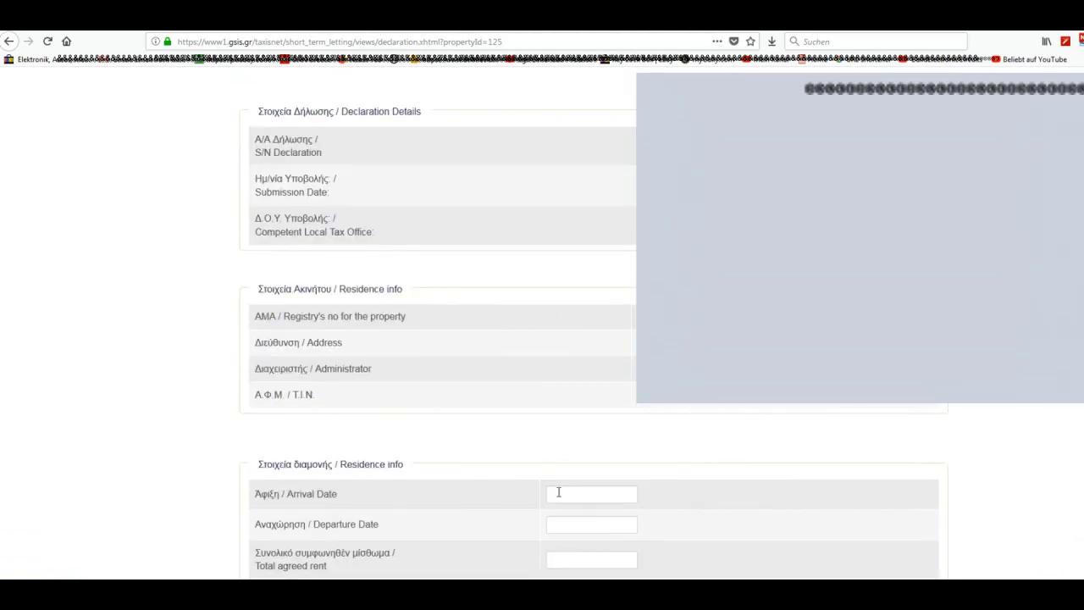
click(591, 495)
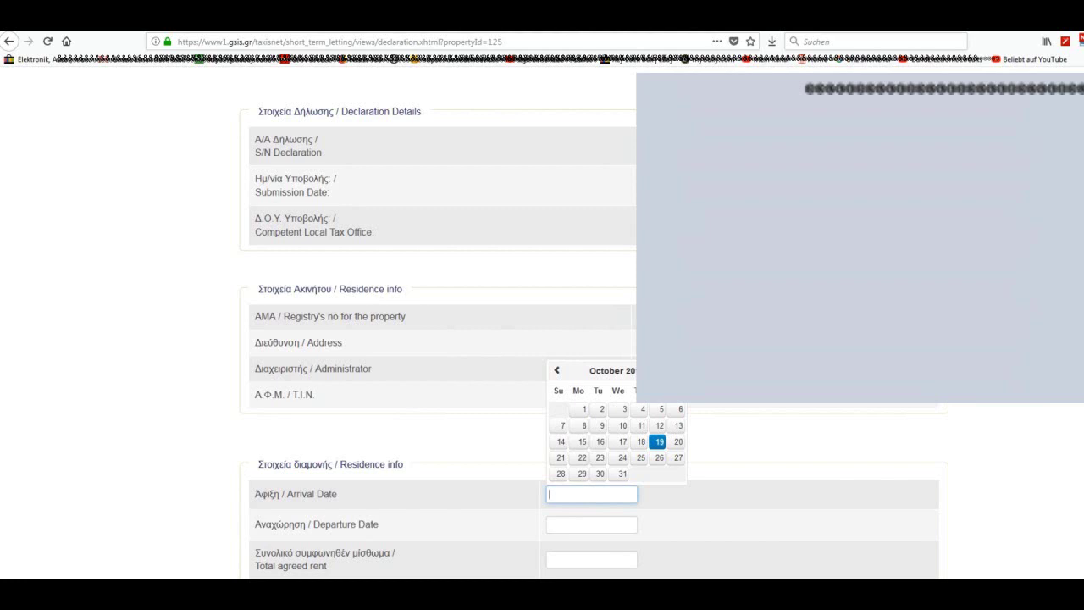
click(659, 443)
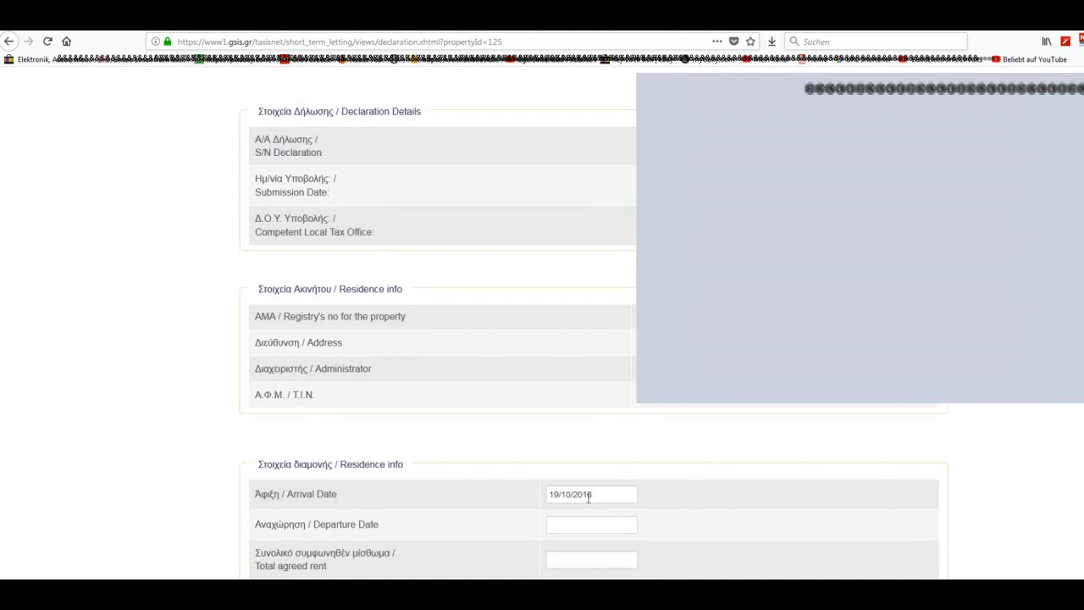
click(580, 524)
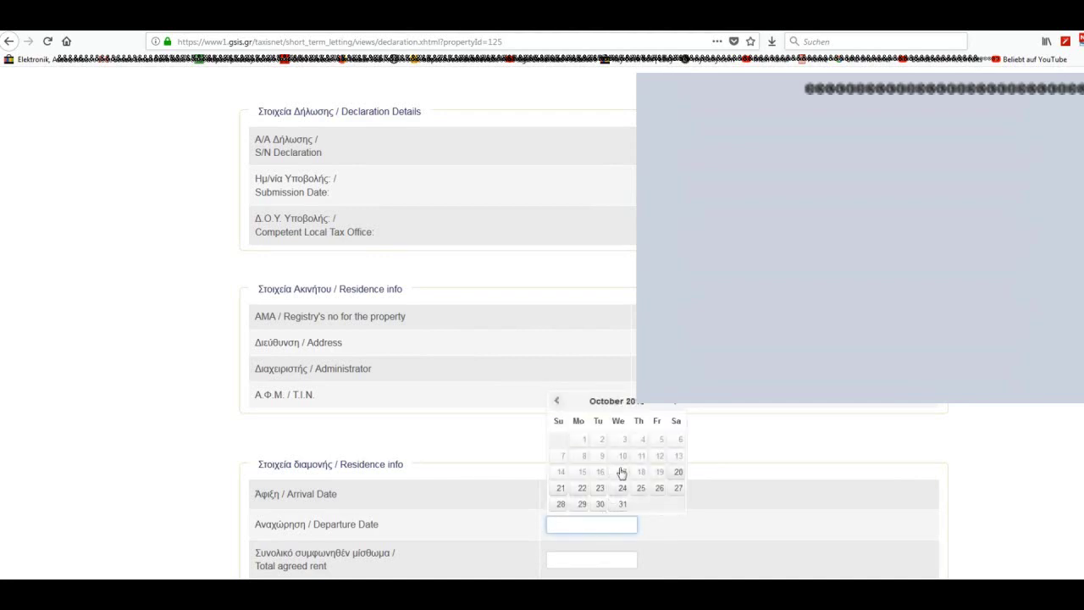
click(561, 491)
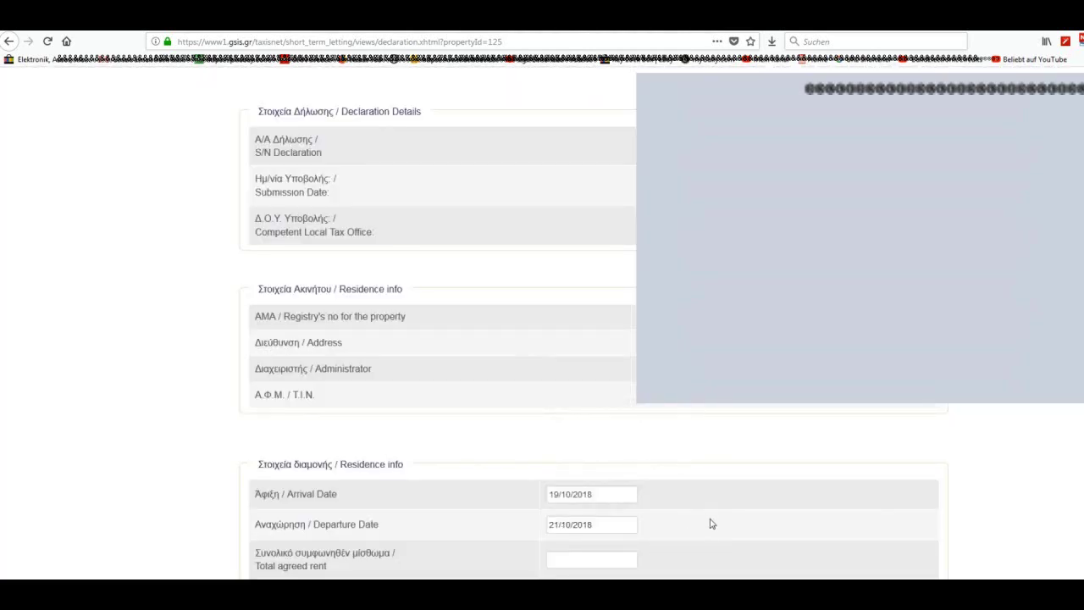
- Examine the total agreed rent field and the choices for method of payment and e-platform, without selecting any
scroll(709, 517, down, 3)
click(601, 439)
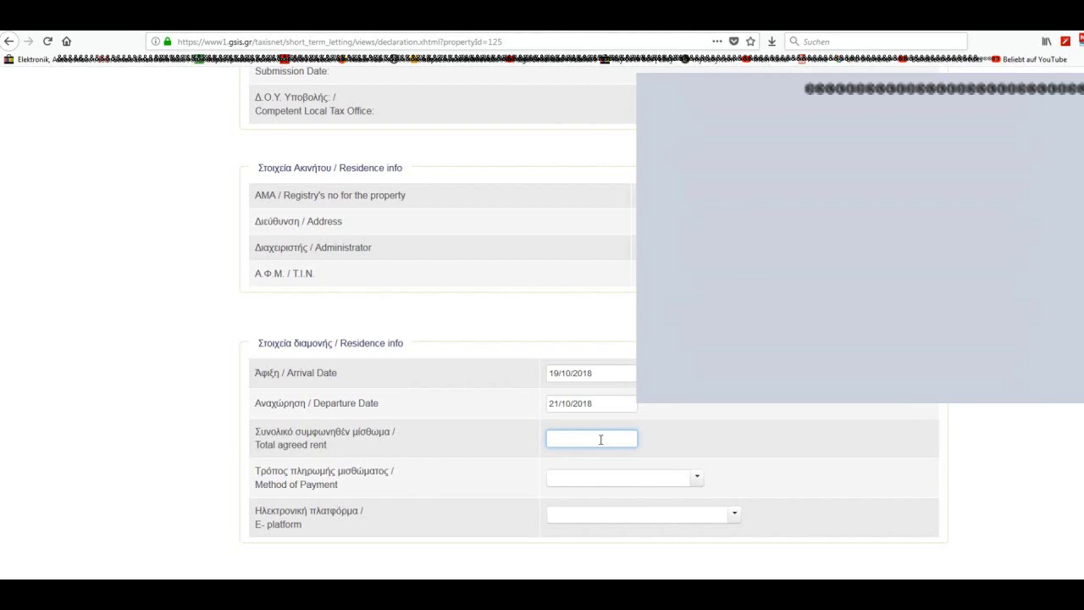
click(698, 479)
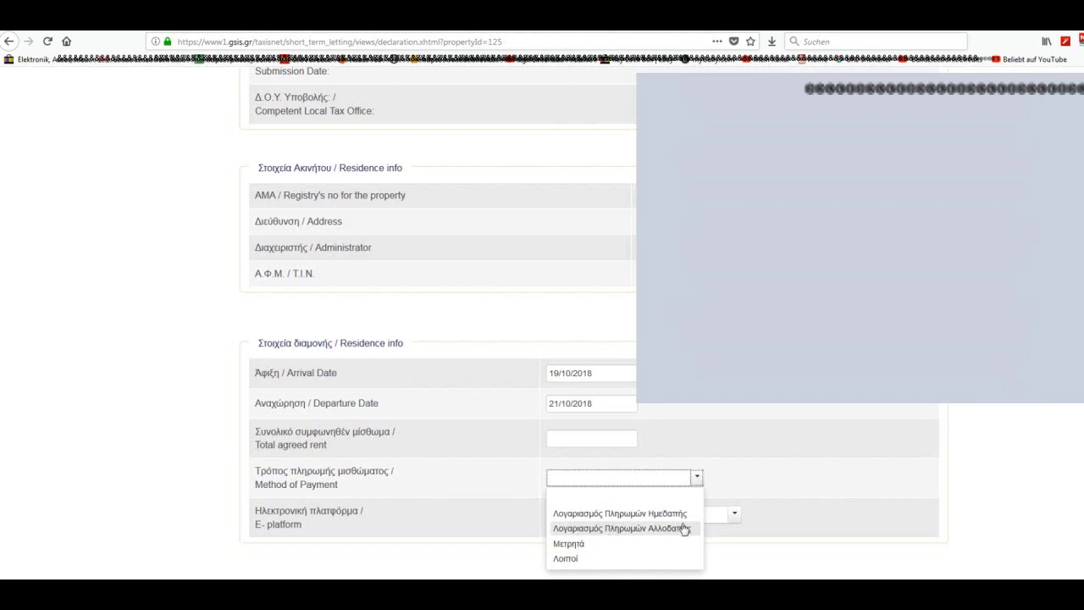
click(733, 519)
click(734, 519)
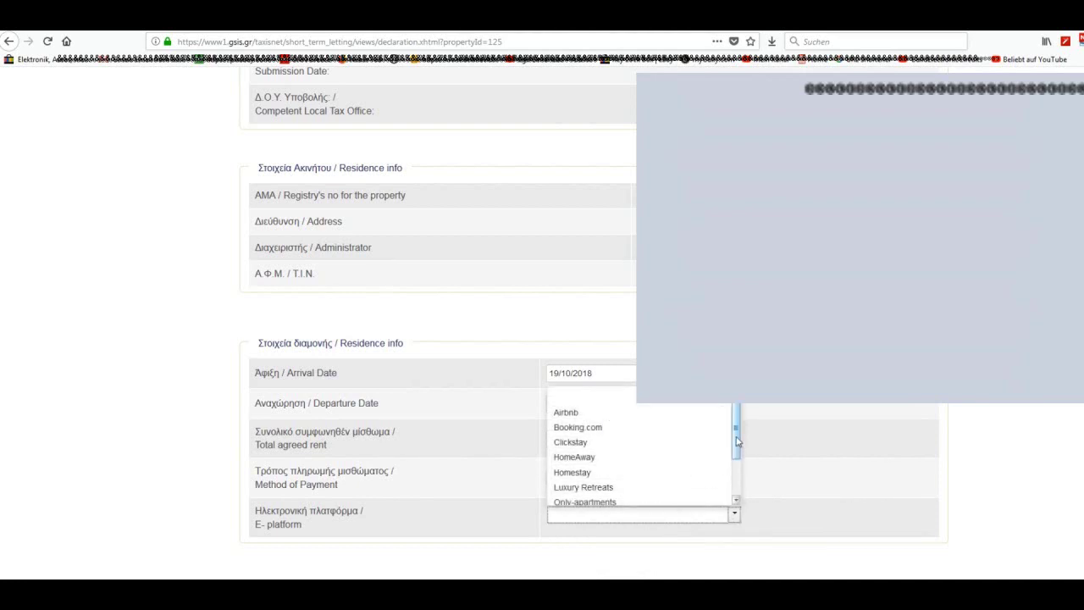
drag(738, 435, 738, 476)
scroll(842, 529, down, 3)
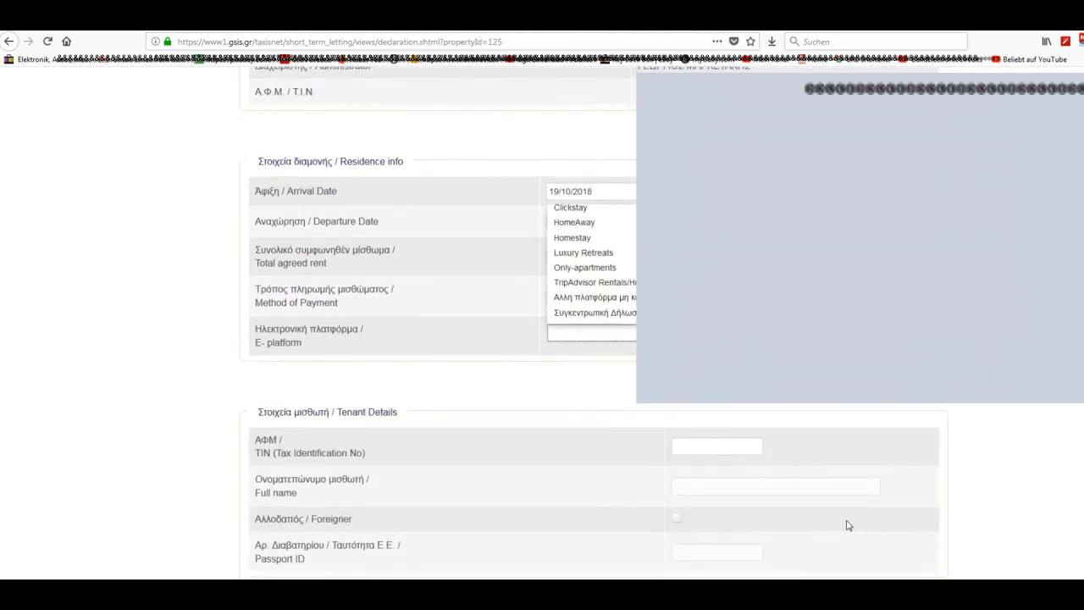
scroll(958, 491, down, 3)
key(Escape)
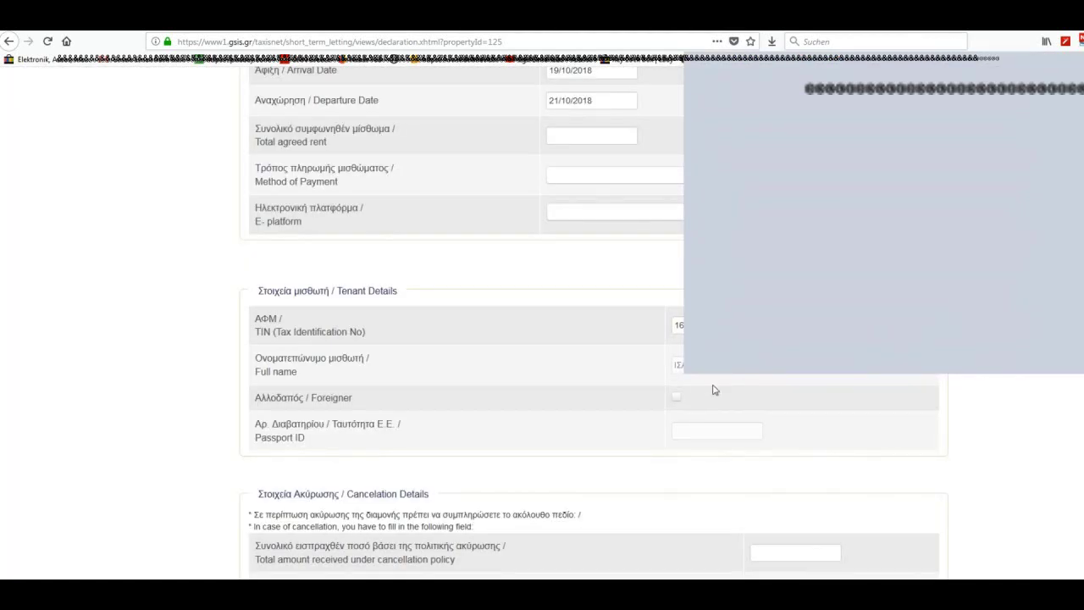
- Open the declaration's actions for saving a draft, finalising or cancelling at the end of the form
scroll(777, 378, down, 5)
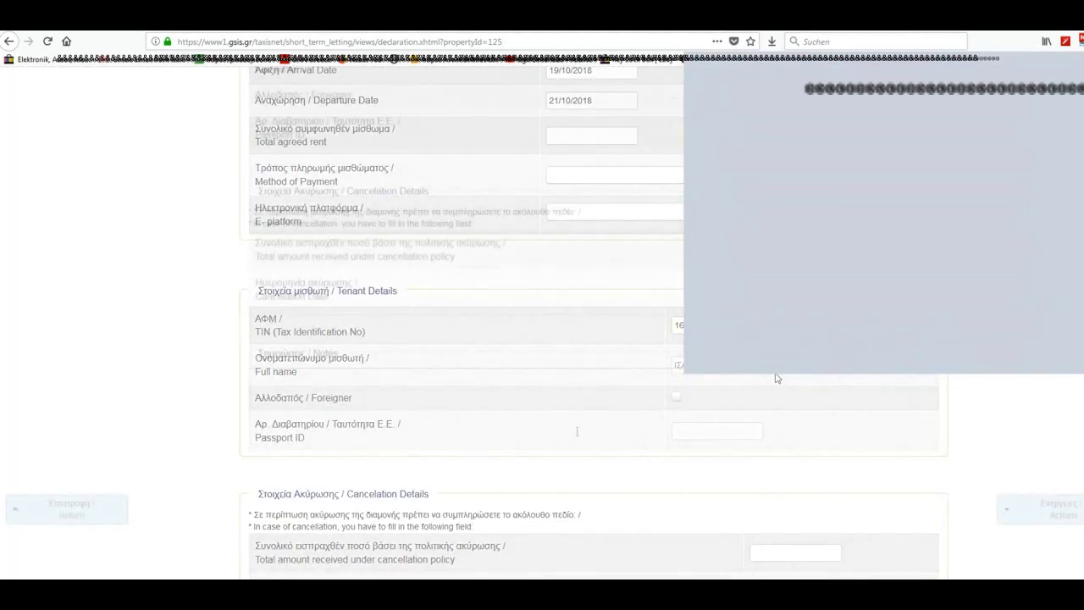
click(1019, 512)
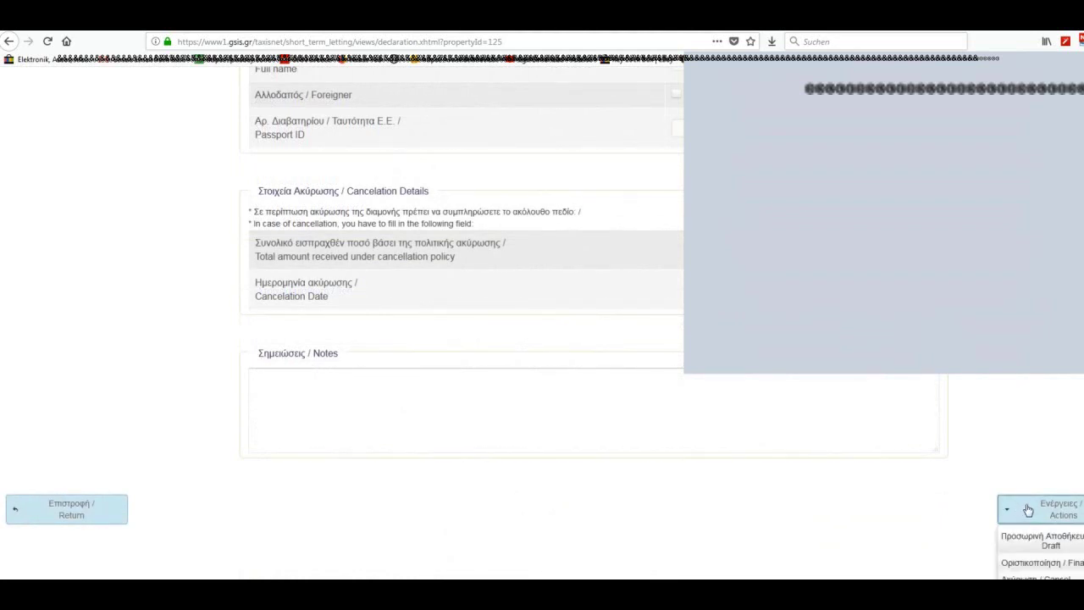